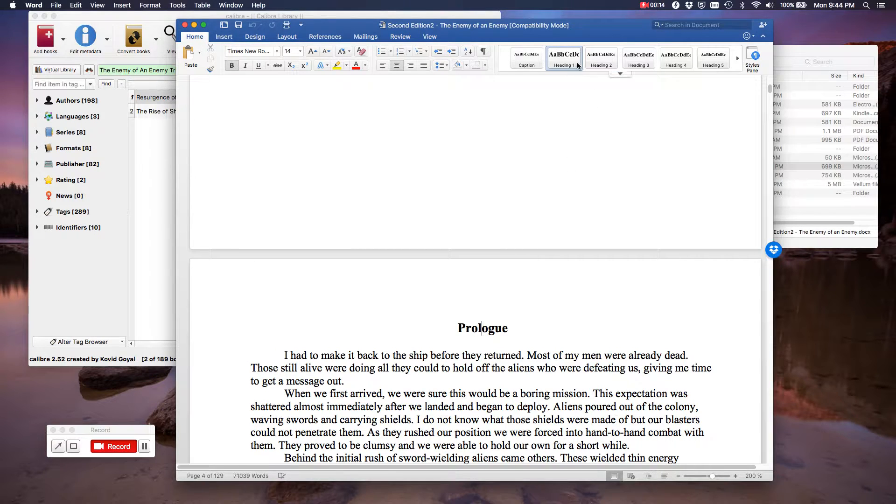
# Turn on Word's Navigation Pane to list the manuscript's chapter headings
pyautogui.click(557, 370)
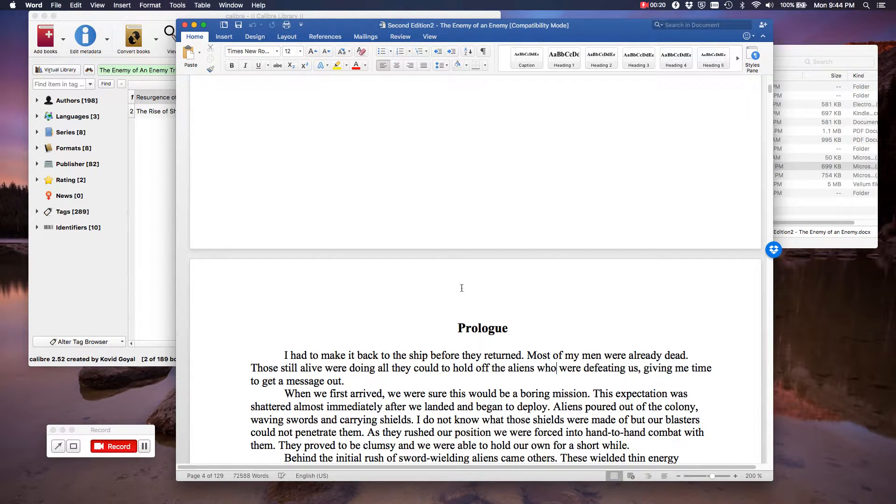
pyautogui.click(429, 36)
pyautogui.click(289, 70)
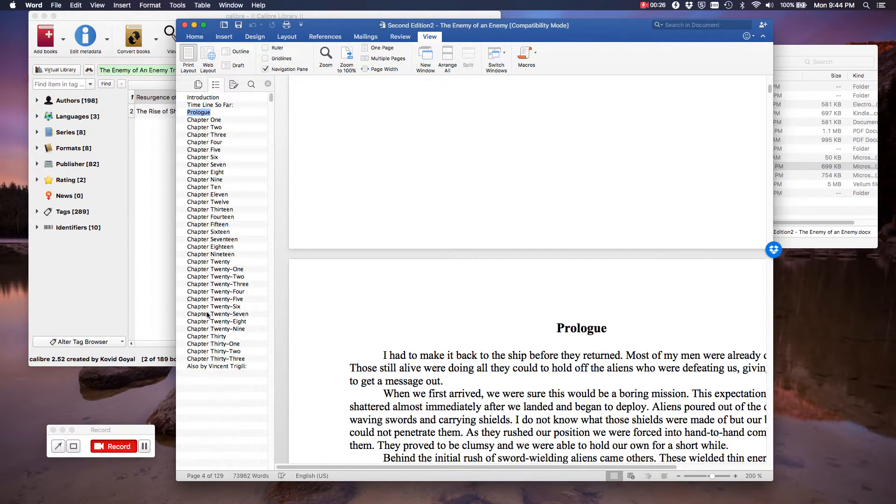
# Jump to Chapter Twenty-One, Chapter Thirteen, then Chapter Twenty-Nine from the heading list
pyautogui.click(211, 269)
pyautogui.click(226, 210)
pyautogui.click(216, 329)
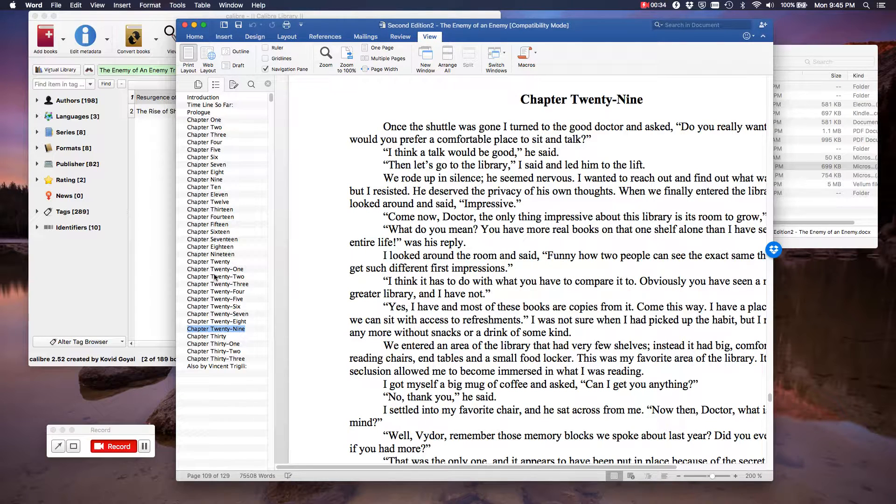
# Close Word and drag the manuscript .docx into calibre, adding 'The Enemy of an Enemy'
pyautogui.click(186, 25)
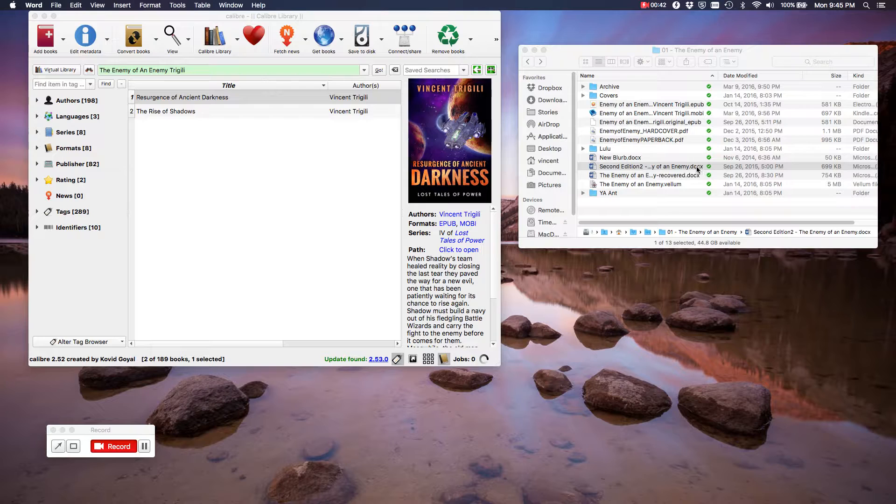
pyautogui.moveTo(651, 170); pyautogui.dragTo(256, 186)
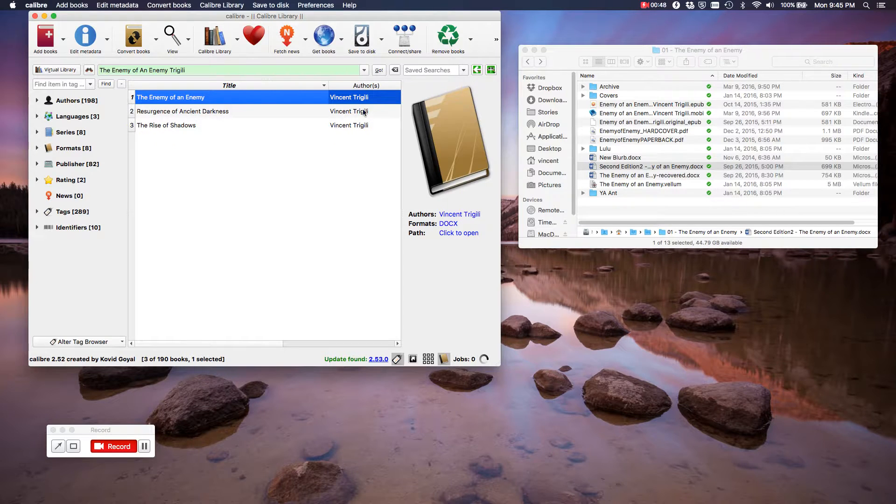
pyautogui.rightClick(316, 99)
pyautogui.moveTo(411, 103)
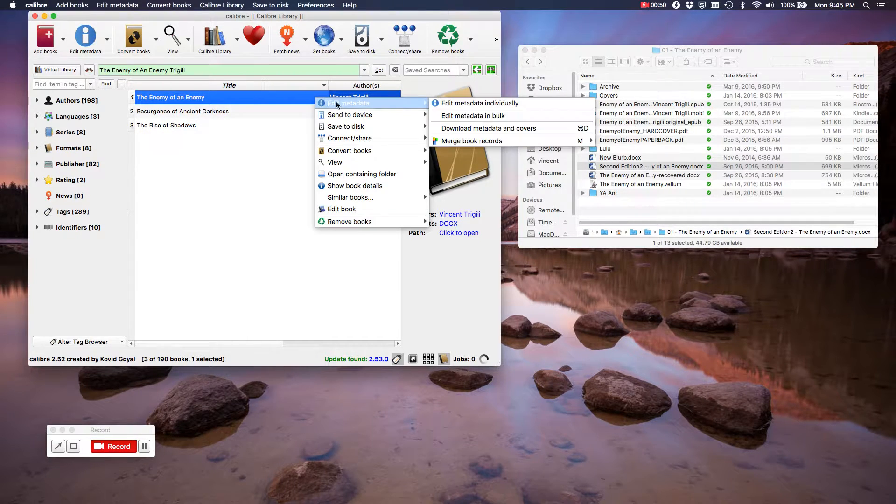
# Set the book's cover to Lost_Tales_1_Final.jpg in the metadata editor
pyautogui.click(455, 103)
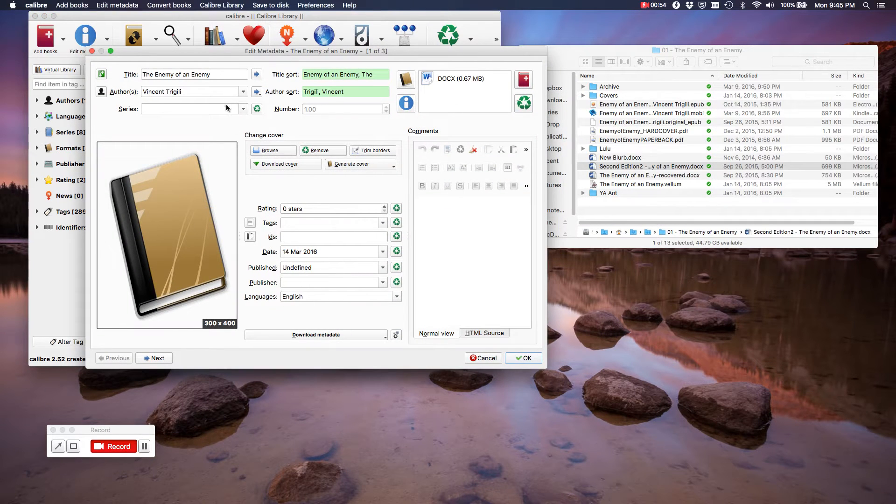
pyautogui.click(277, 150)
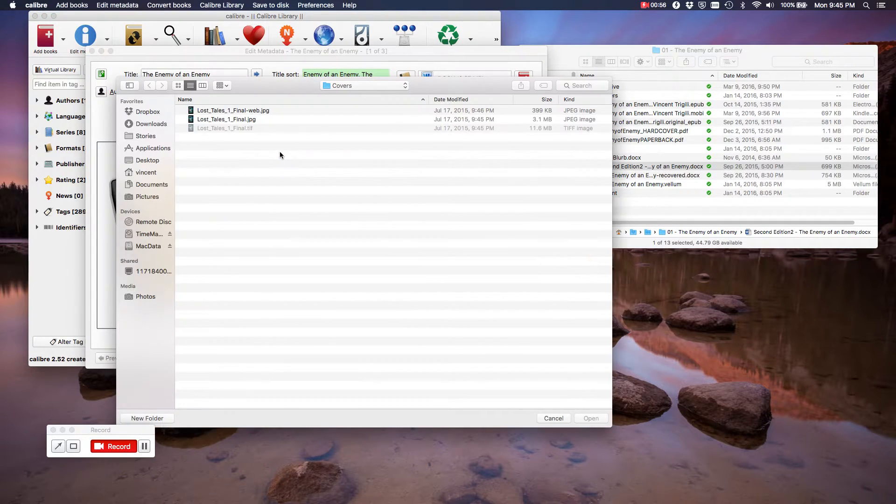
pyautogui.click(248, 119)
pyautogui.click(590, 419)
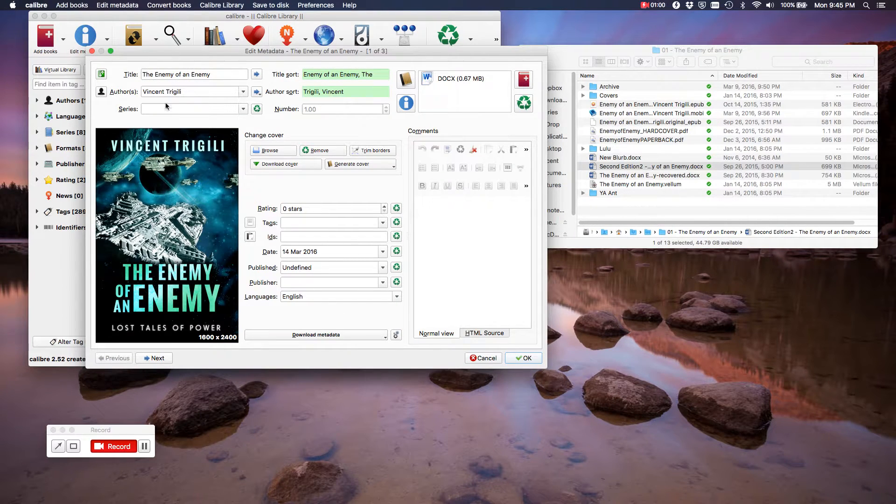
# Make it book 1 of the Lost Tales of Power series and save the metadata
pyautogui.write('Los')
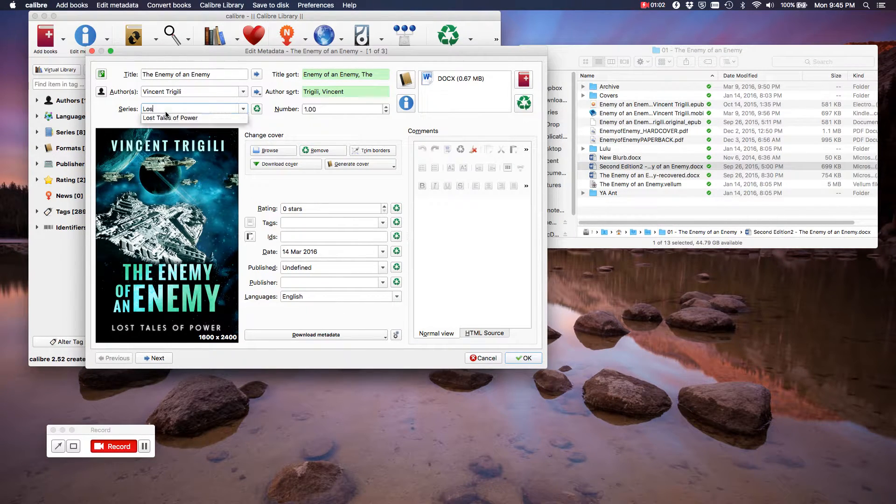
pyautogui.click(167, 118)
pyautogui.click(307, 111)
pyautogui.moveTo(306, 110); pyautogui.dragTo(306, 111)
pyautogui.write('1')
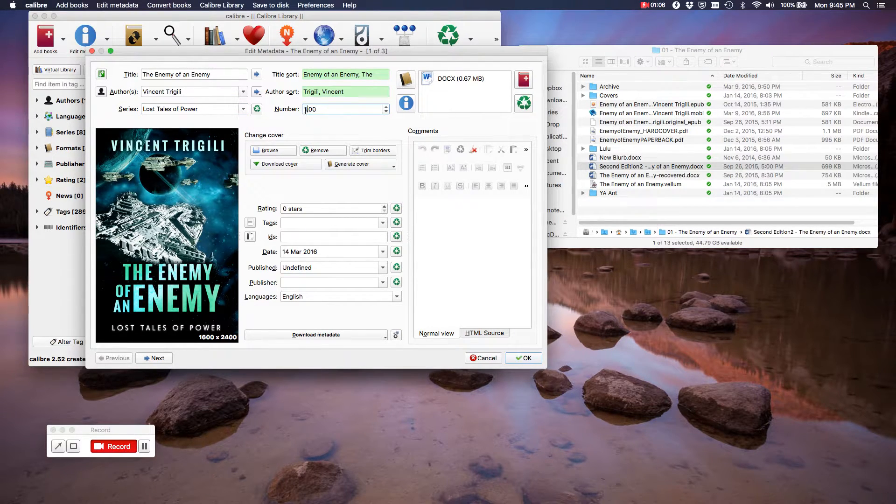
pyautogui.click(523, 361)
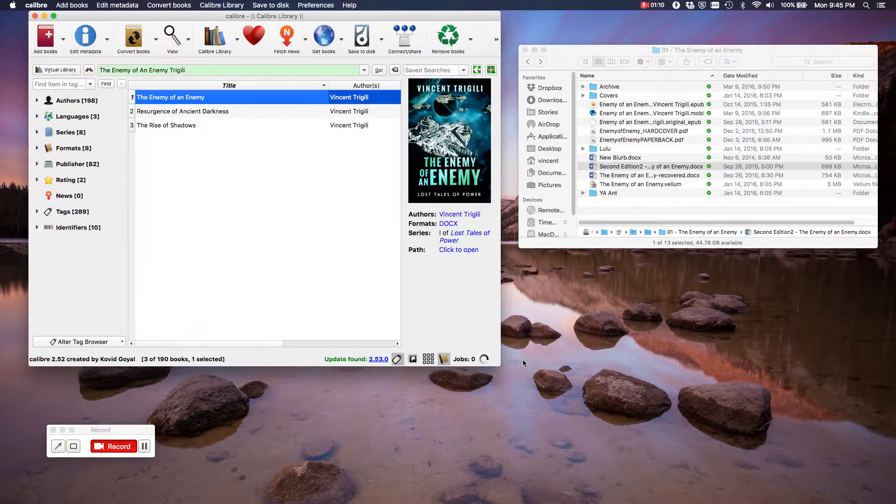
# Convert the book to EPUB, first changing the Look & Feel colour style-filtering option
pyautogui.rightClick(311, 100)
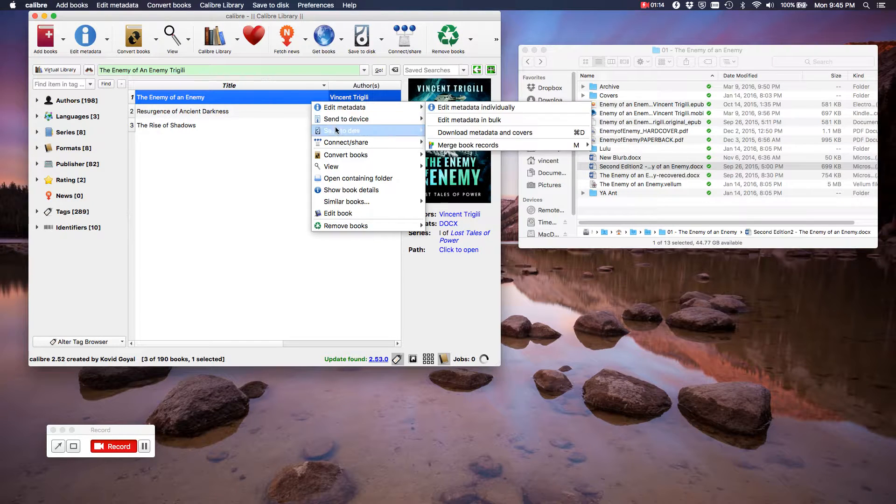
pyautogui.moveTo(394, 158)
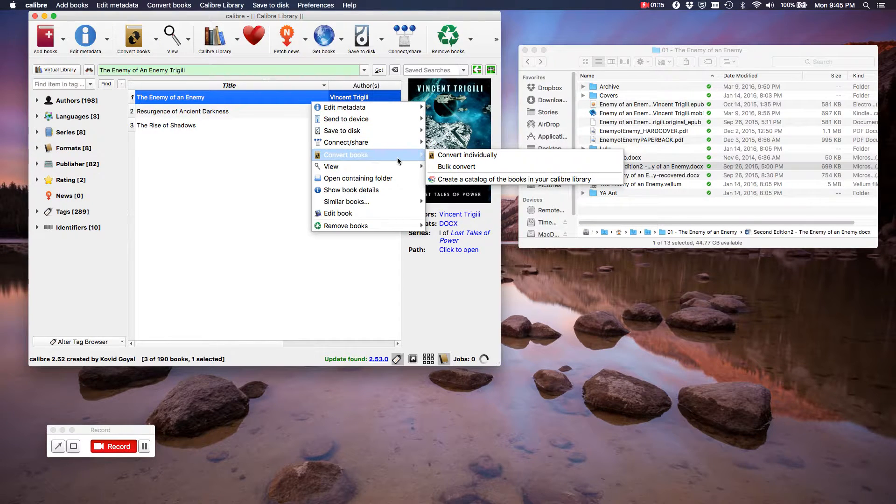
pyautogui.click(453, 155)
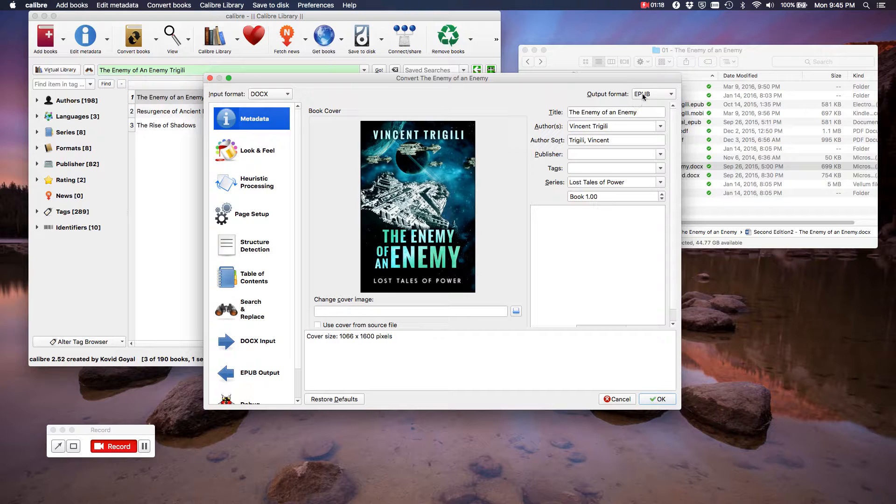
pyautogui.click(269, 155)
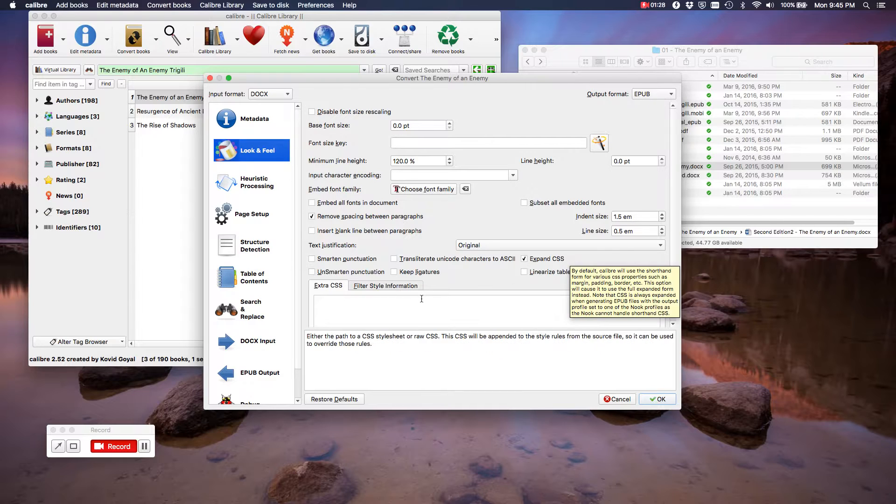
pyautogui.click(413, 286)
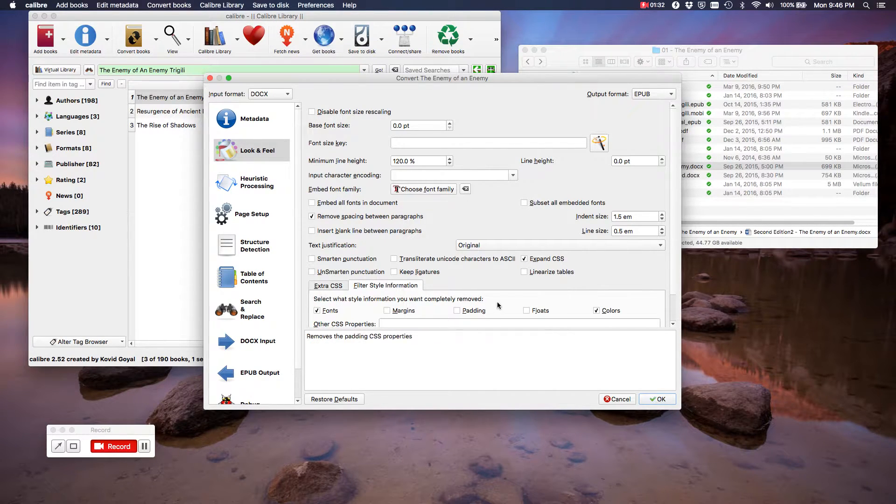
pyautogui.click(595, 310)
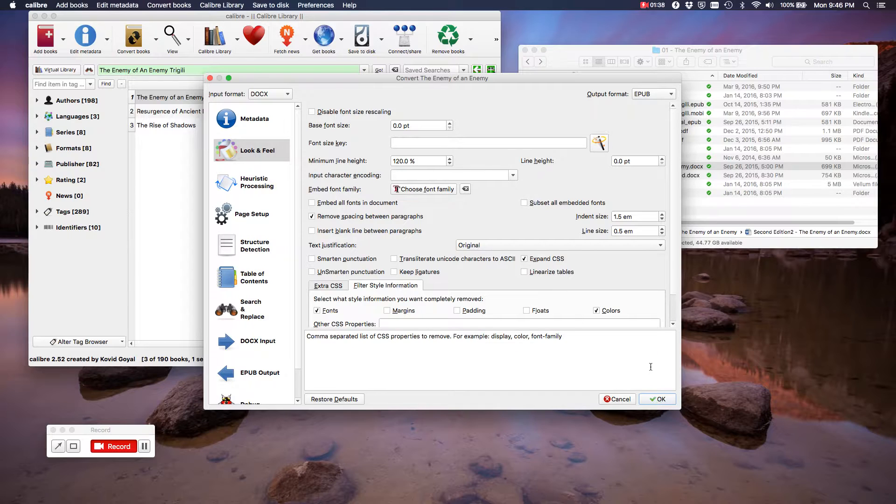
pyautogui.click(656, 398)
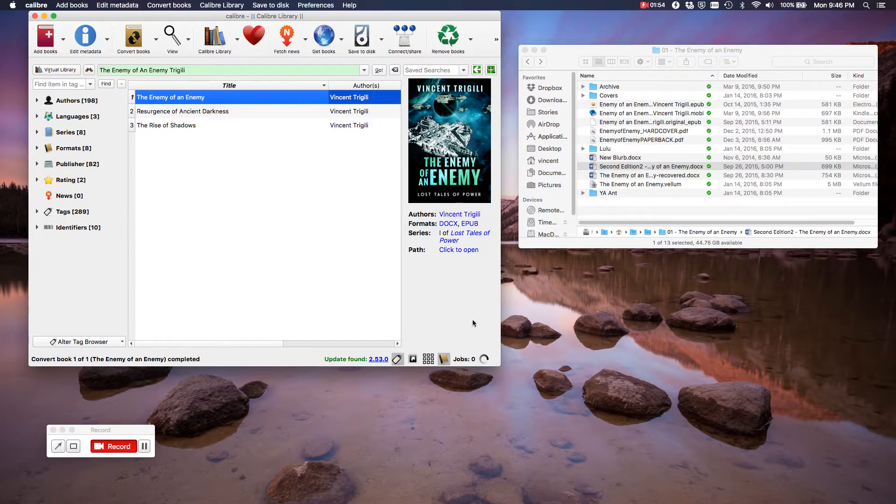
# Delete the book's DOCX format so only the EPUB remains
pyautogui.rightClick(448, 224)
pyautogui.click(453, 241)
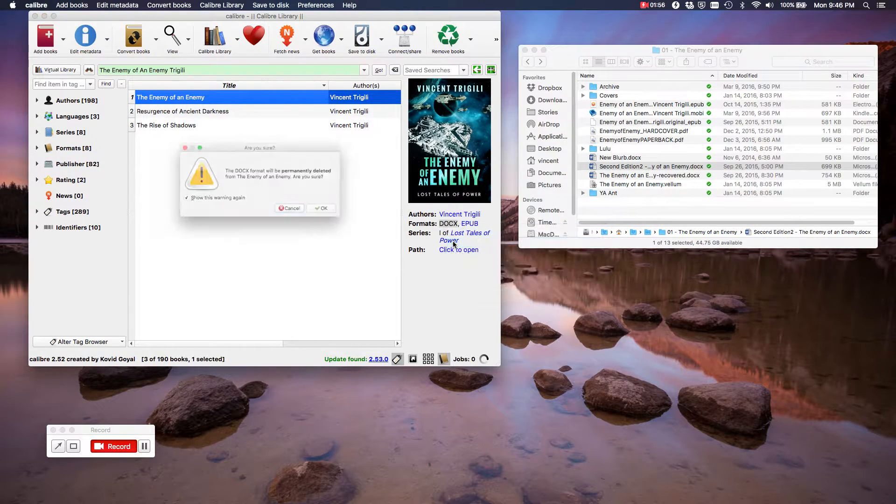
pyautogui.click(330, 214)
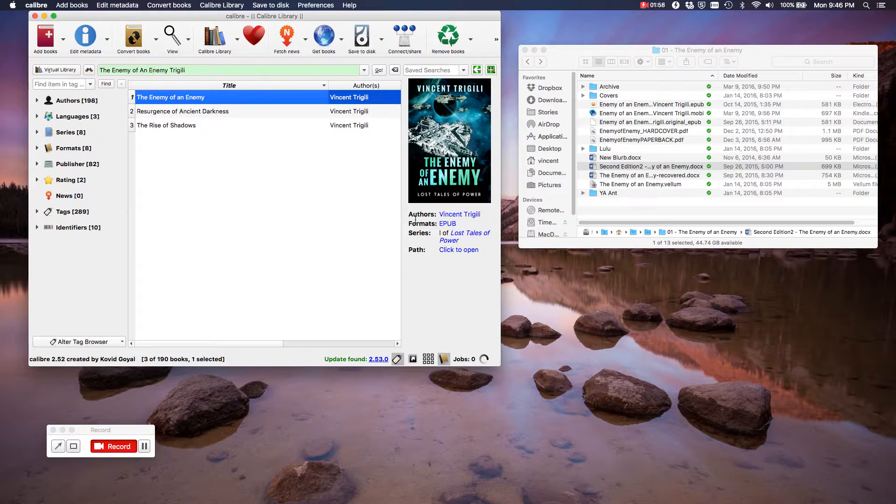
pyautogui.rightClick(317, 103)
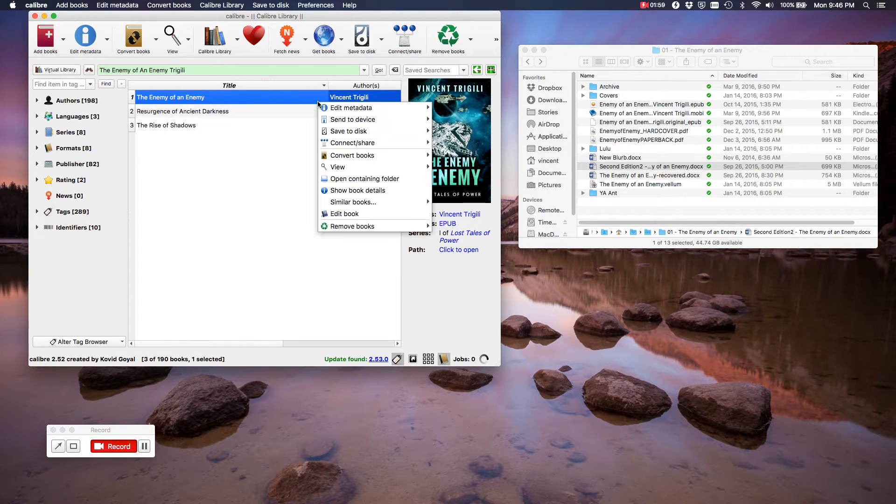
# Open the EPUB in the book editor and scroll through its files and contents list
pyautogui.click(338, 214)
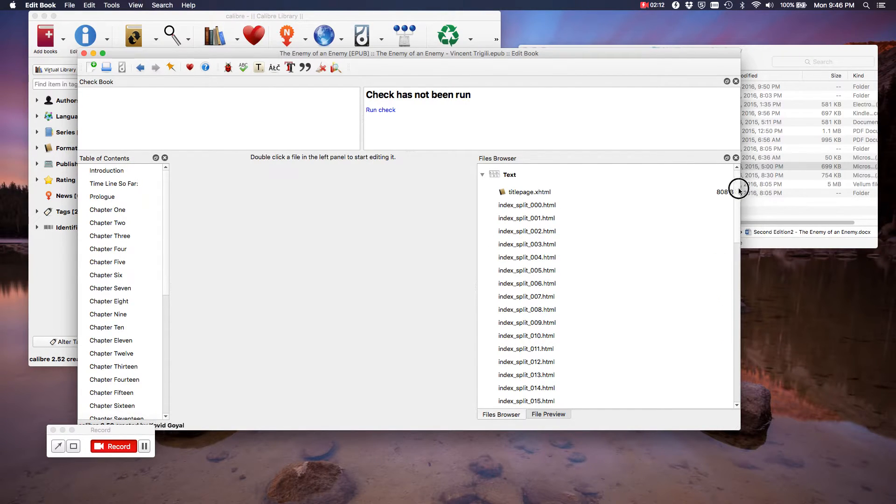
pyautogui.moveTo(738, 262); pyautogui.dragTo(737, 168)
pyautogui.moveTo(165, 187); pyautogui.dragTo(171, 162)
pyautogui.click(113, 6)
pyautogui.moveTo(173, 17)
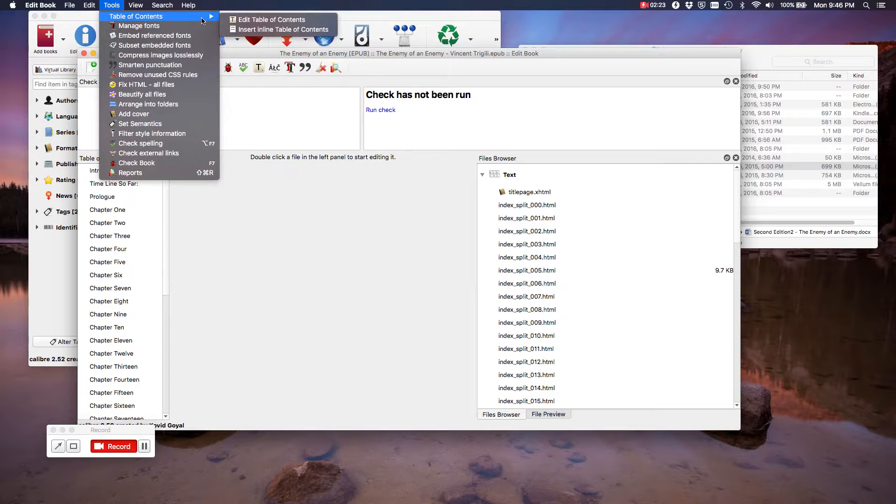
pyautogui.click(260, 20)
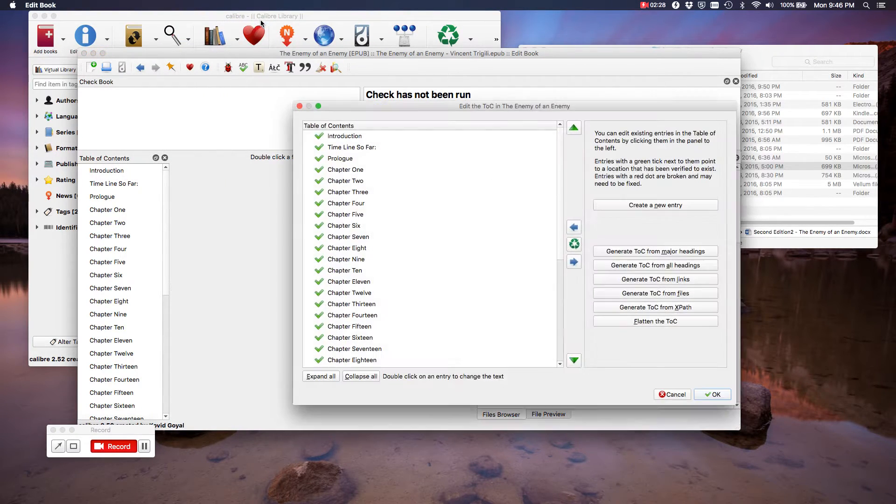
pyautogui.click(363, 148)
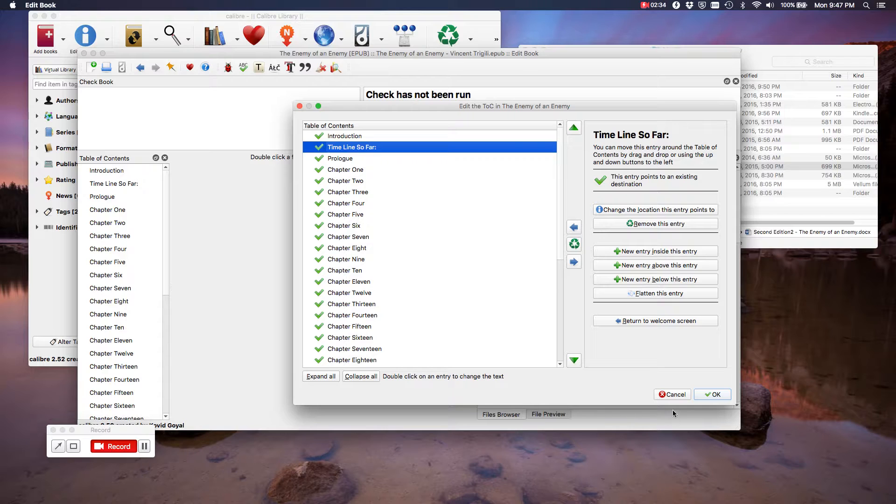
pyautogui.click(674, 394)
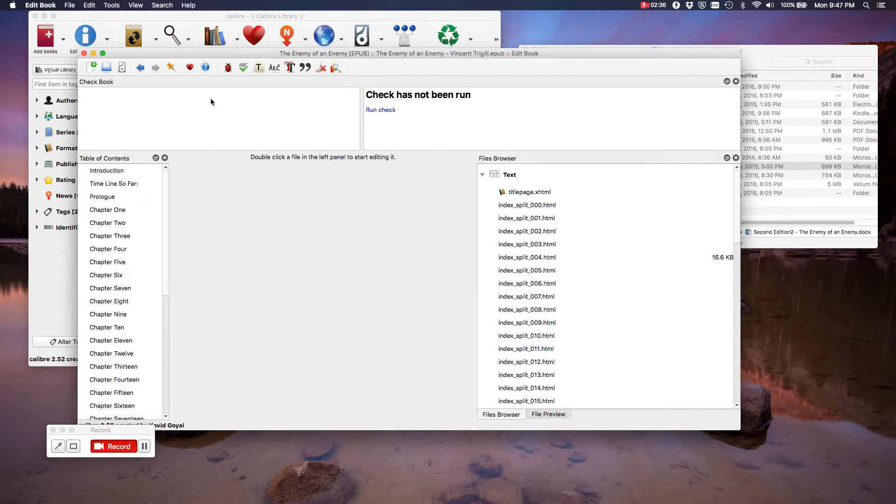
# Insert an inline table of contents into the EPUB
pyautogui.click(112, 5)
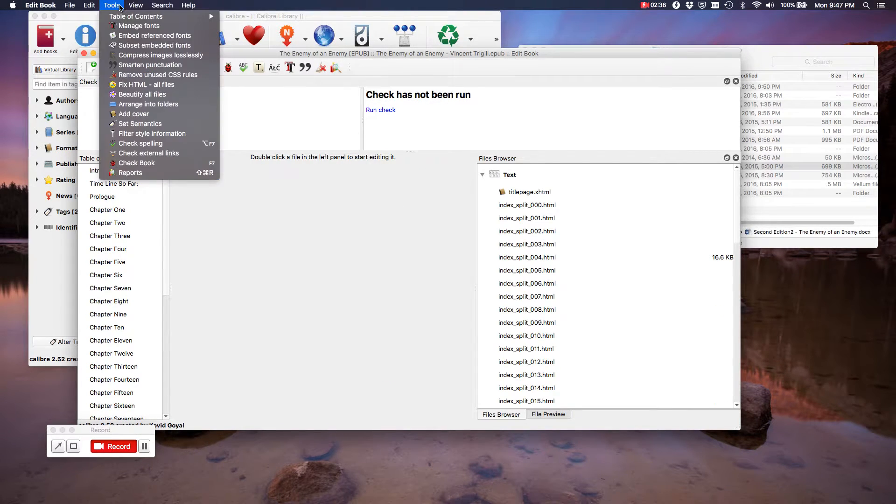
pyautogui.moveTo(208, 16)
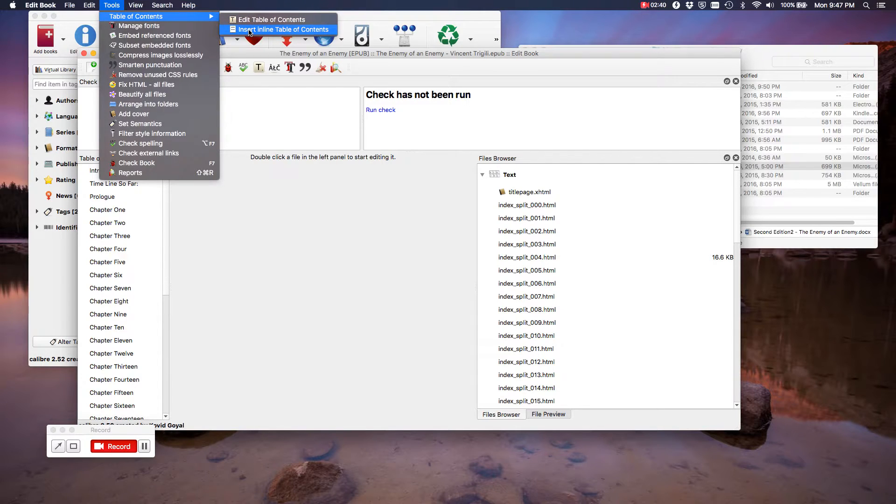
pyautogui.click(249, 31)
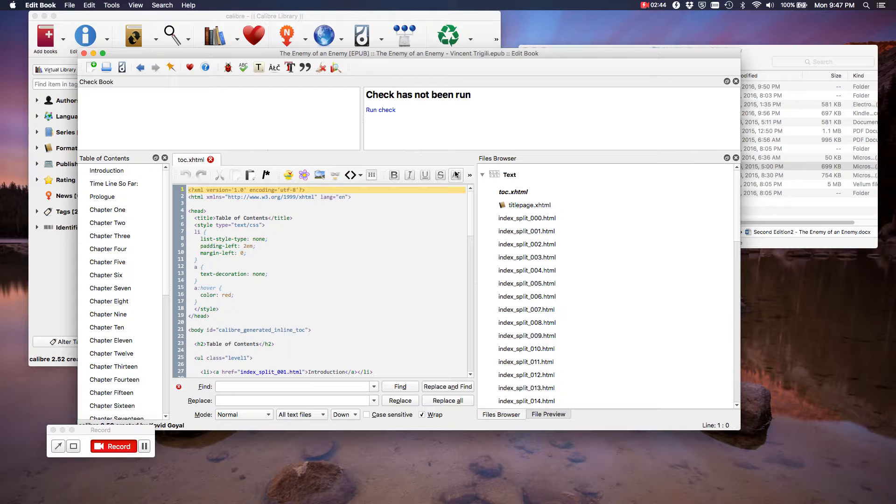
# Move toc.xhtml just after index_split_000, run the check, and close the editor
pyautogui.click(521, 193)
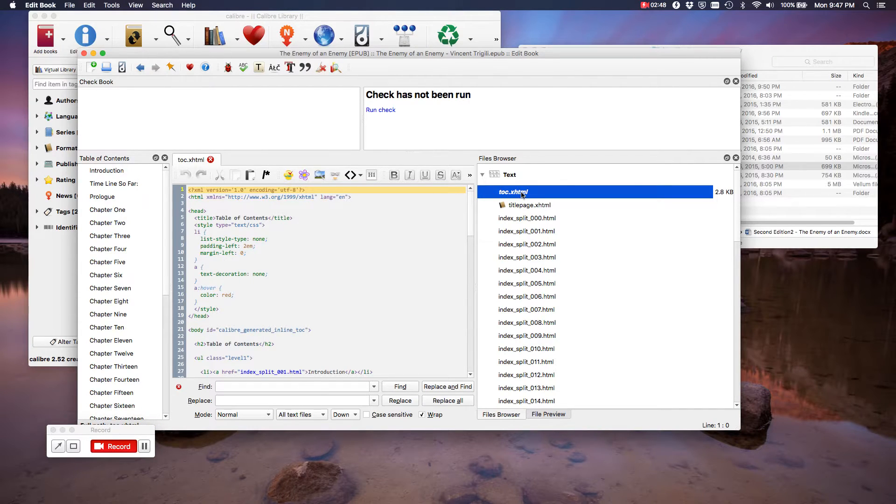
pyautogui.moveTo(522, 194); pyautogui.dragTo(525, 226)
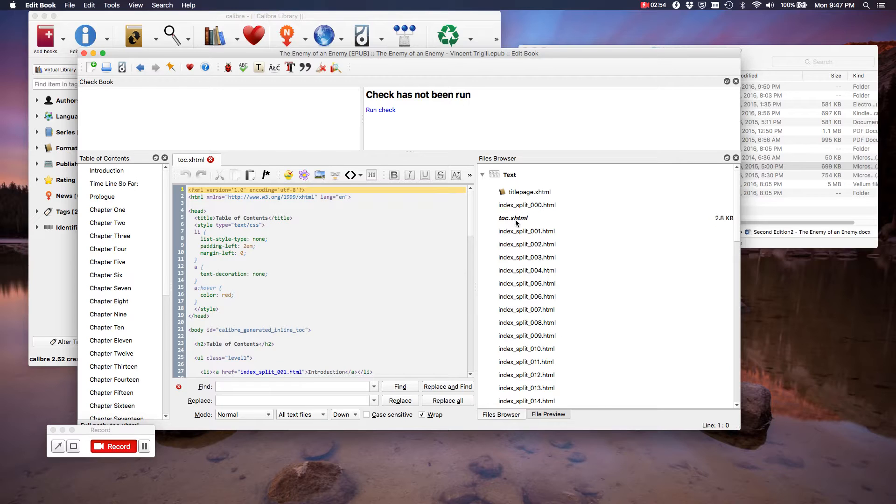
pyautogui.click(394, 112)
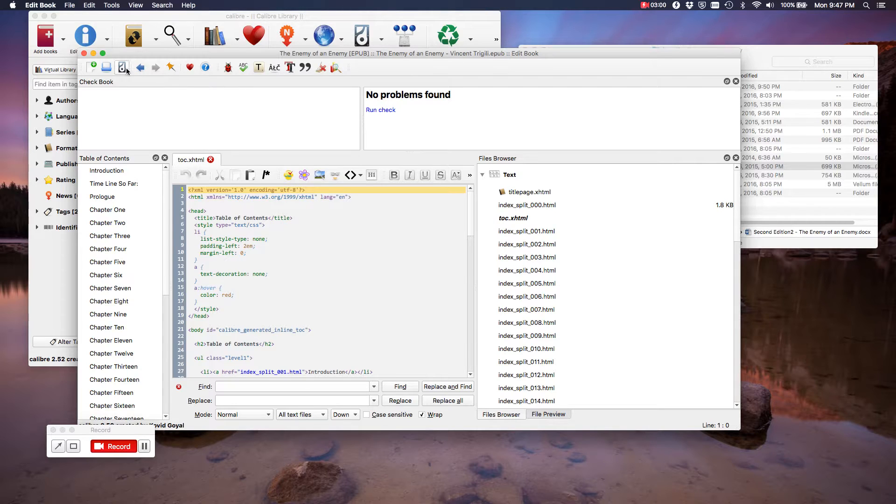
pyautogui.click(85, 54)
pyautogui.click(449, 227)
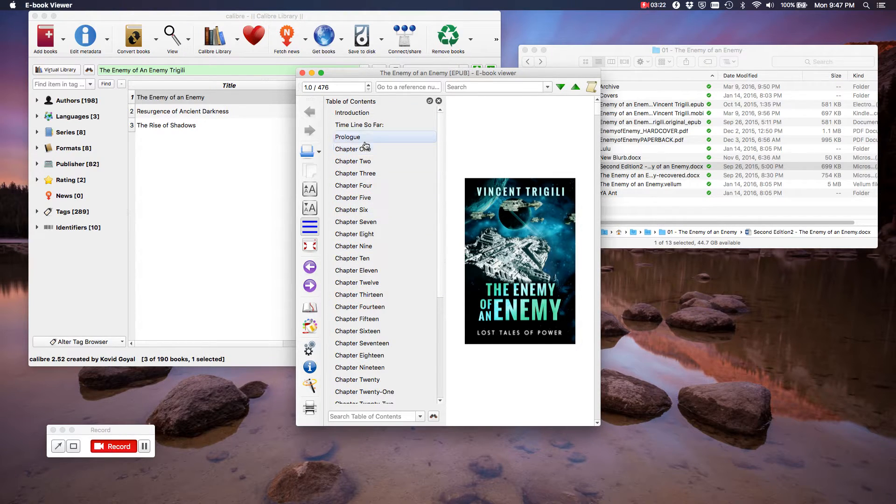
pyautogui.click(439, 101)
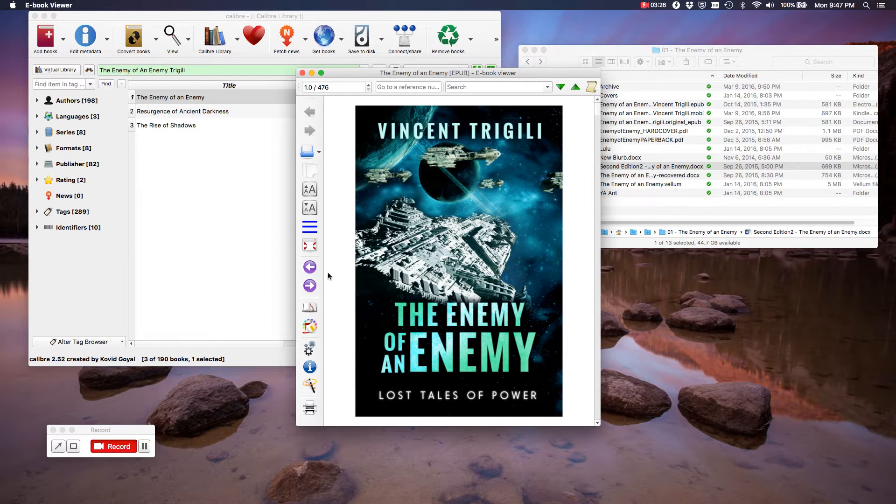
pyautogui.click(317, 284)
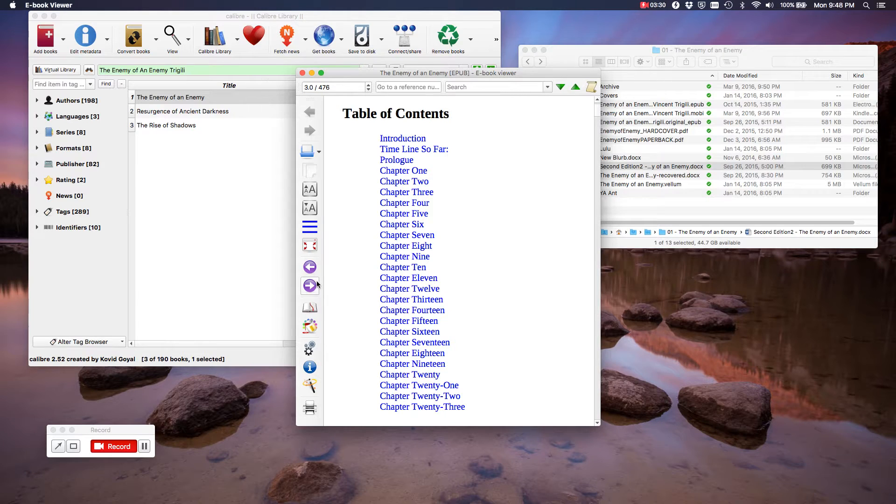
pyautogui.click(317, 284)
pyautogui.click(315, 284)
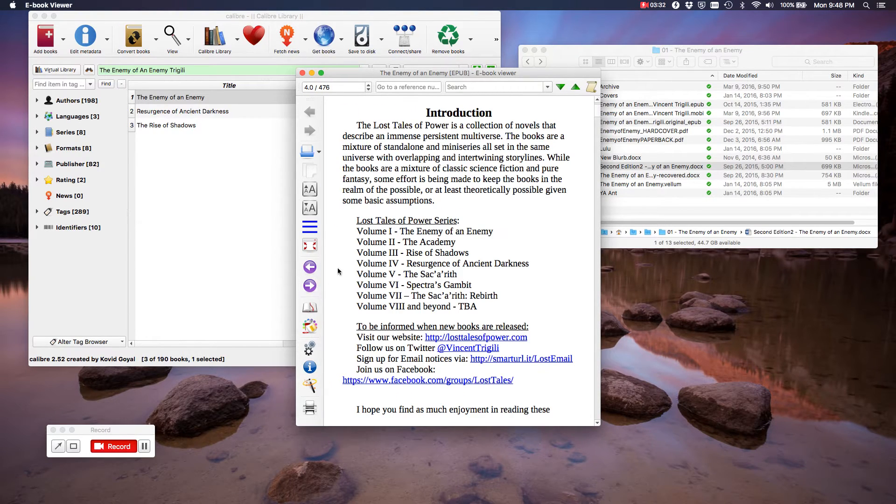
pyautogui.click(302, 73)
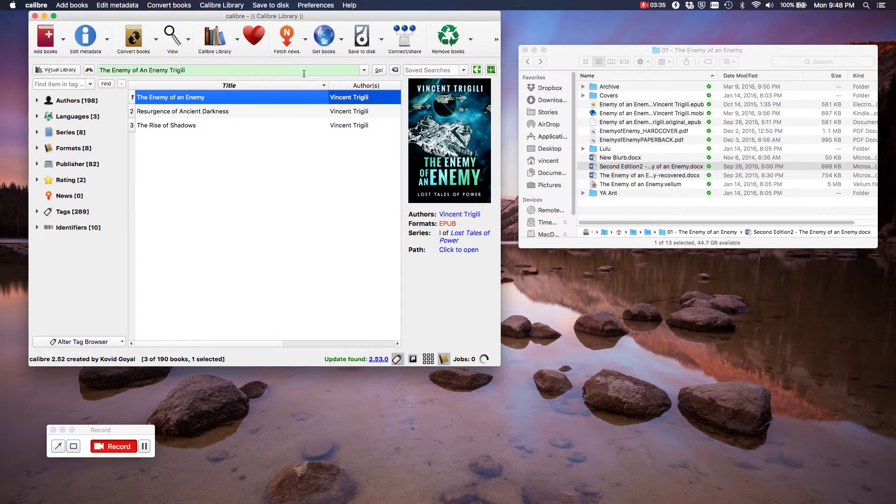
# Convert the book to MOBI with 'Do not add Table of Contents to book' enabled
pyautogui.rightClick(342, 100)
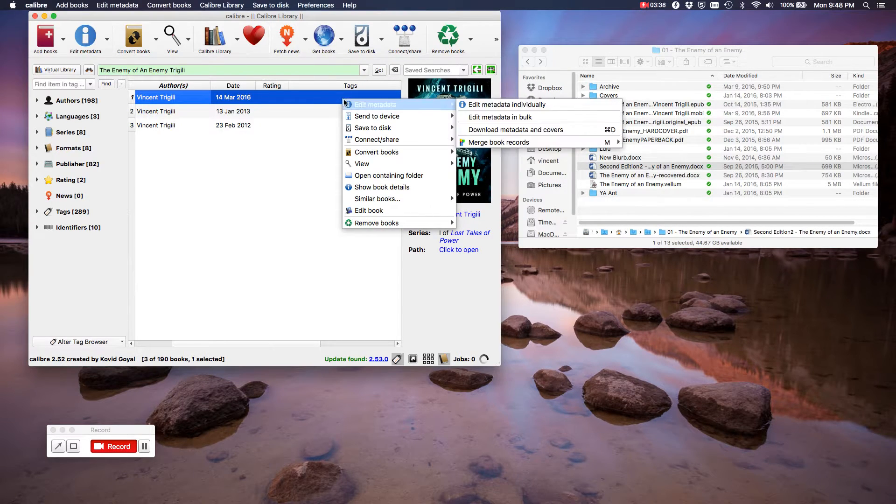
pyautogui.moveTo(396, 152)
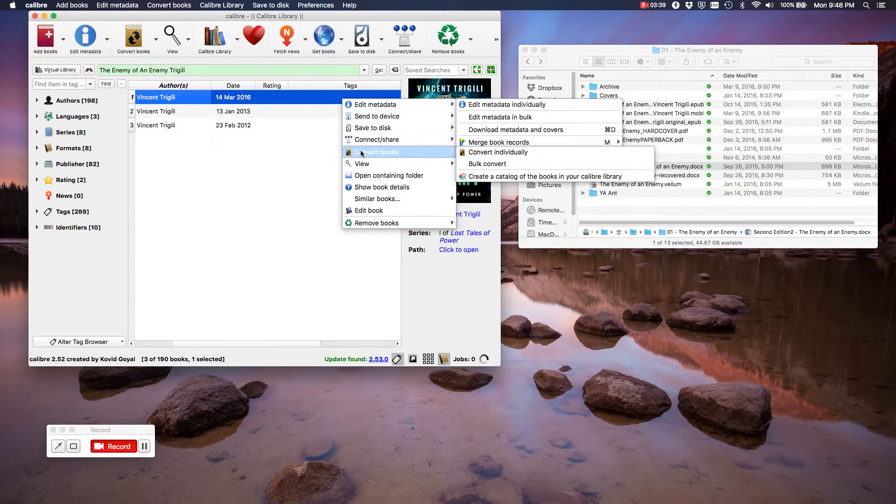
pyautogui.click(484, 157)
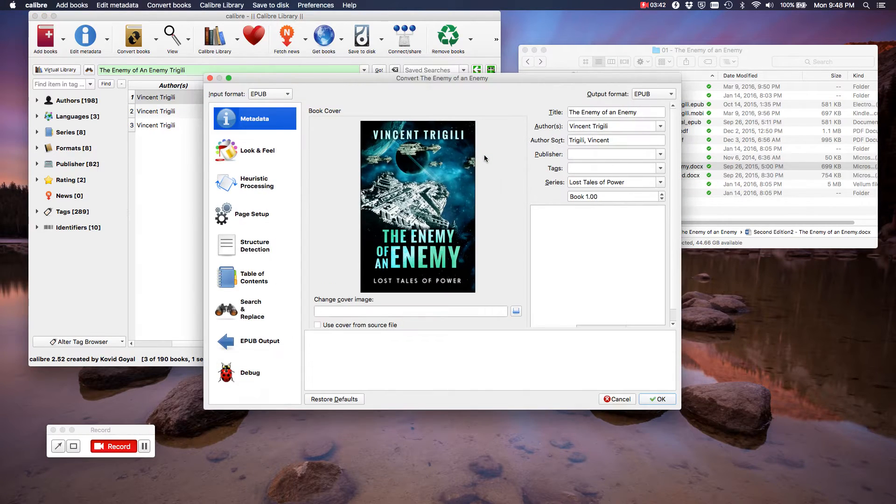
pyautogui.click(657, 94)
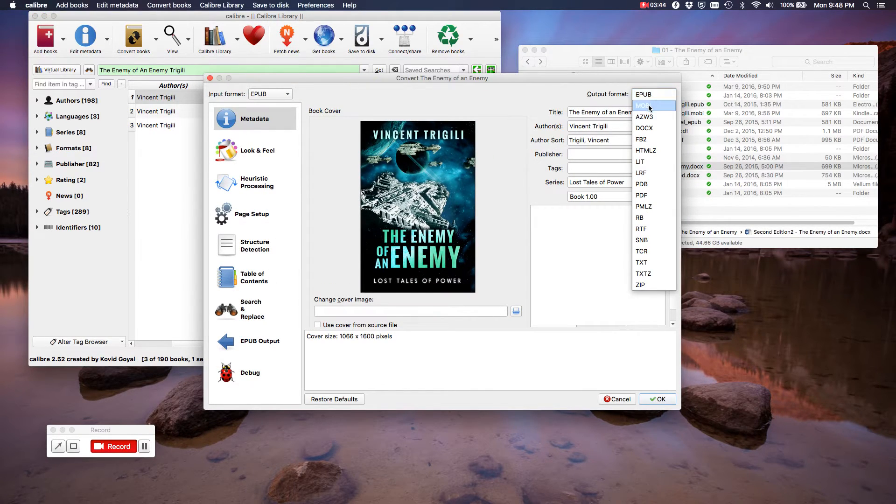
pyautogui.click(649, 106)
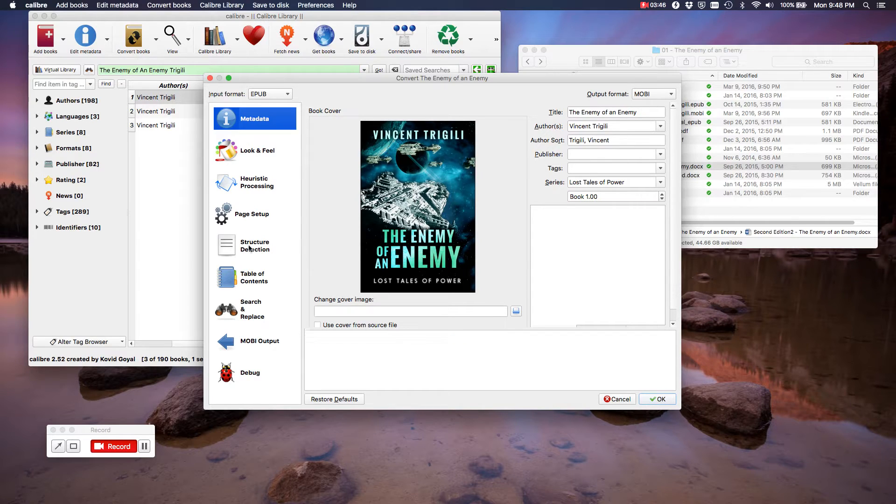
pyautogui.click(255, 338)
pyautogui.click(312, 110)
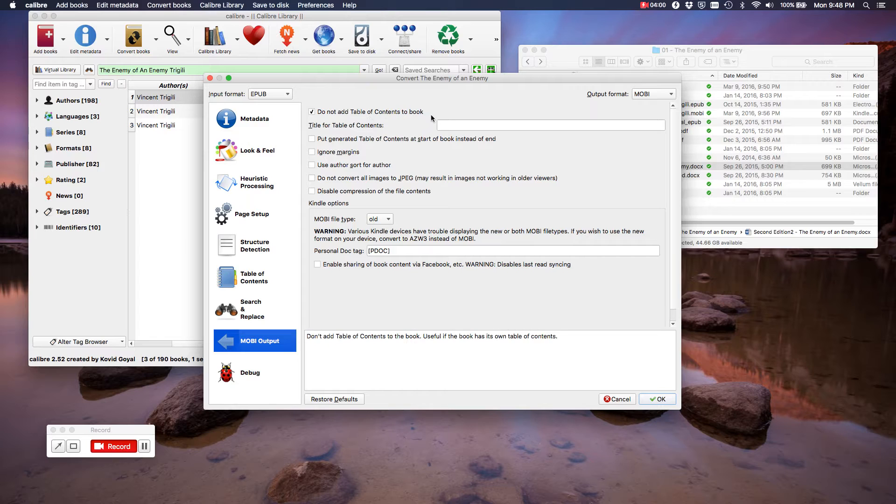
pyautogui.click(659, 399)
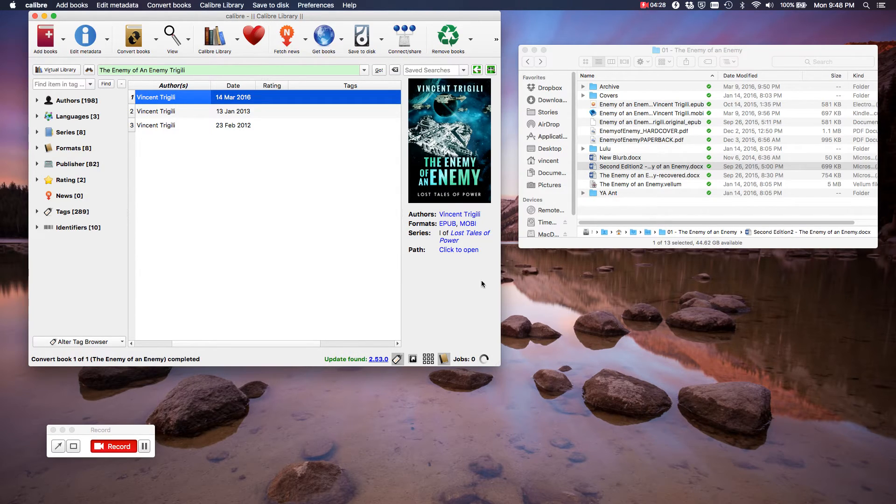
pyautogui.click(475, 225)
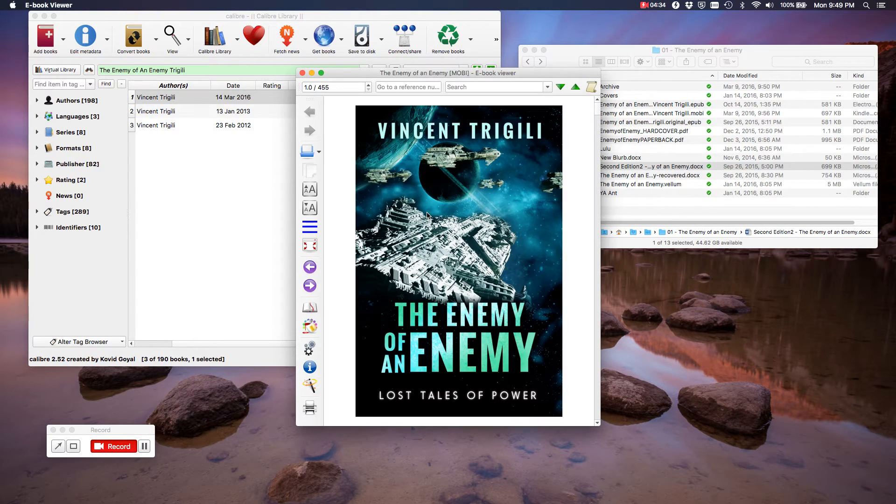
pyautogui.click(311, 287)
pyautogui.click(310, 286)
pyautogui.click(311, 286)
pyautogui.click(311, 287)
pyautogui.click(310, 287)
pyautogui.click(310, 227)
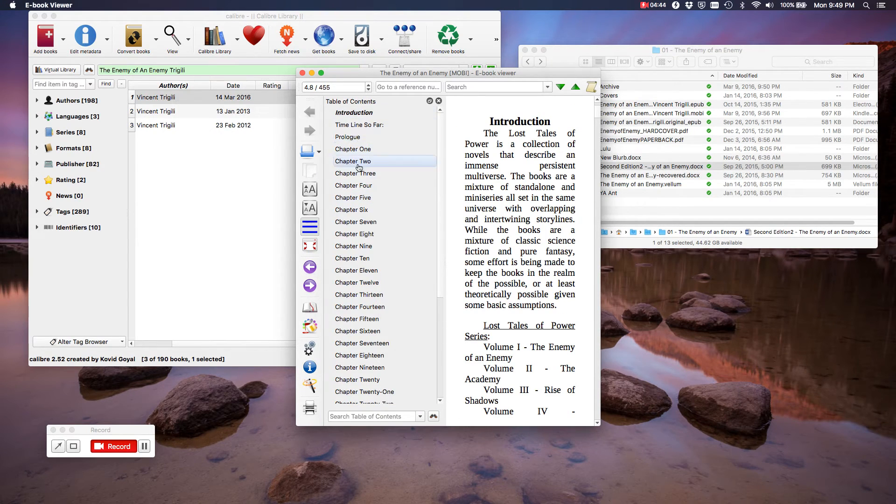
pyautogui.click(352, 236)
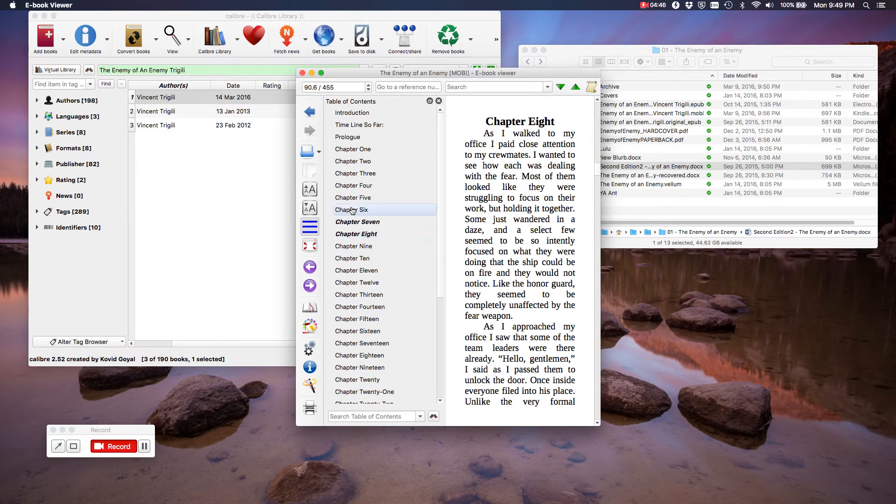
pyautogui.click(438, 101)
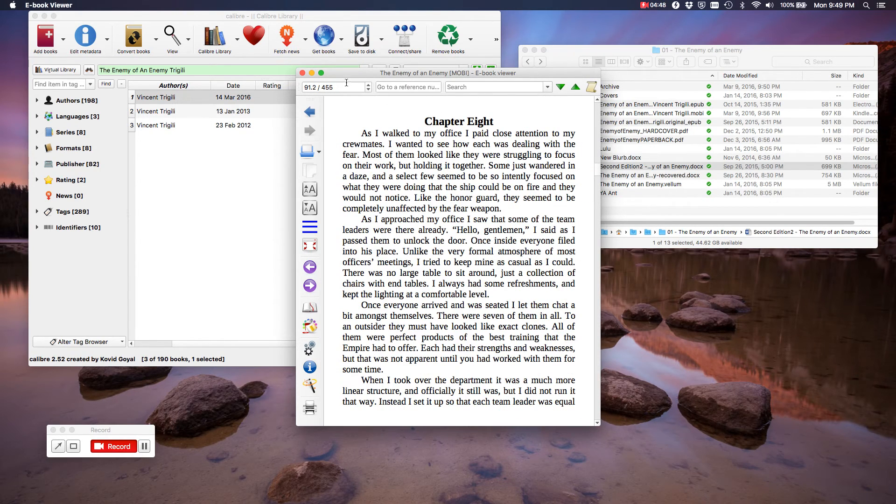
pyautogui.click(302, 73)
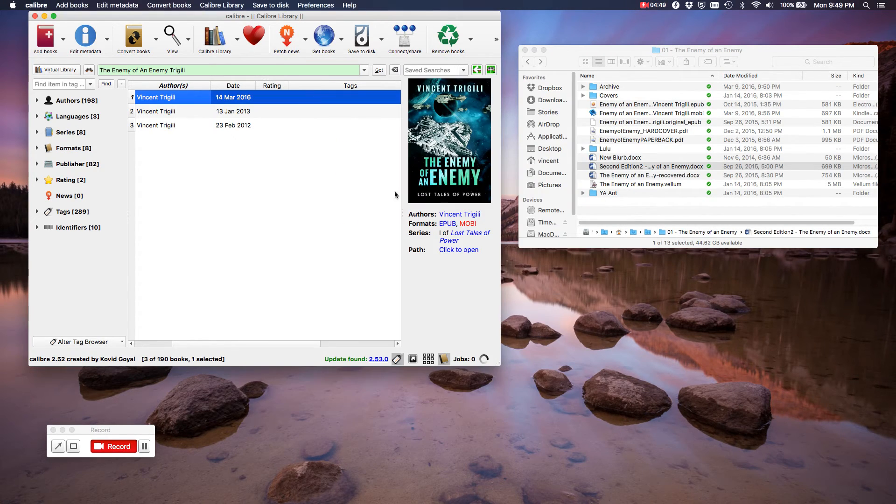
# Choose to save the MOBI format to disk and move the folder chooser aside
pyautogui.rightClick(467, 226)
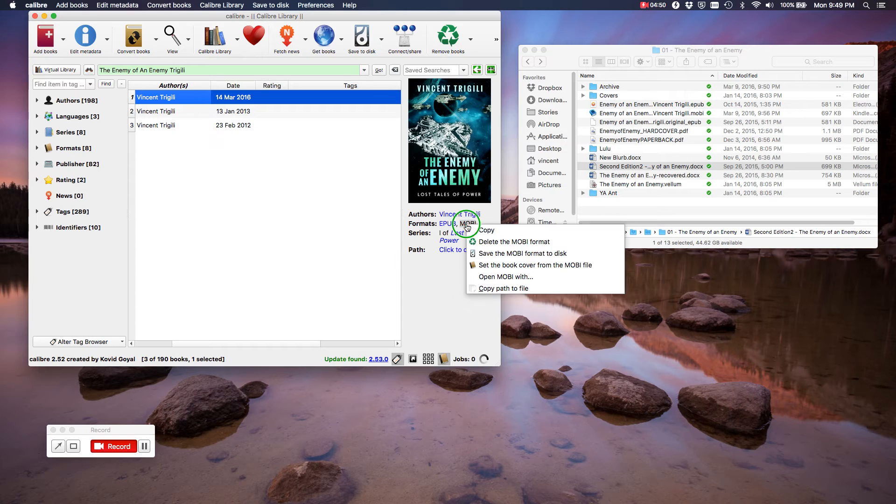
pyautogui.click(550, 255)
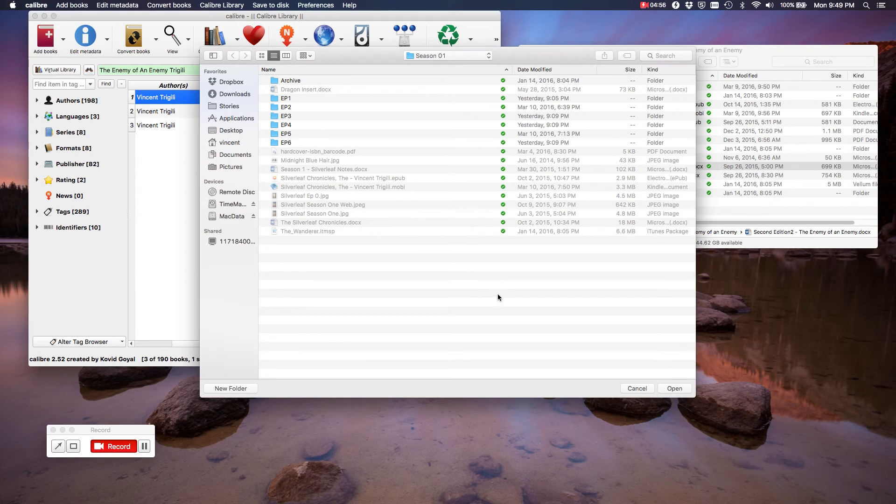
pyautogui.moveTo(374, 58); pyautogui.dragTo(433, 130)
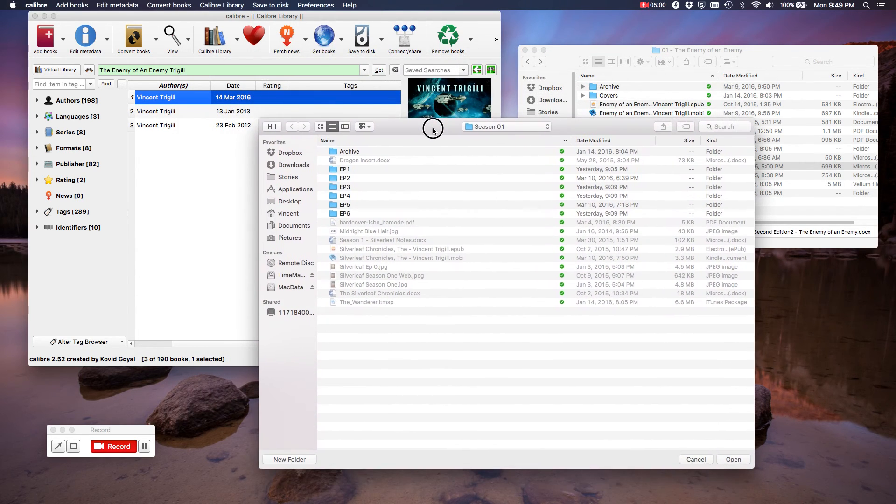